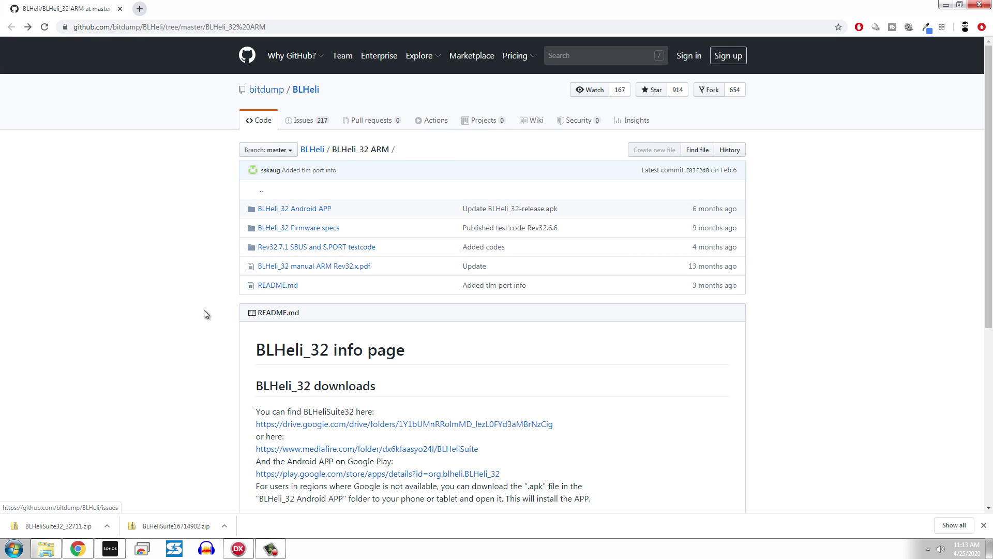
Open the BLHeliSuite Google Drive download folder from the GitHub README, then return to BLHeliSuite32
{"action": "scroll", "coordinate": [202, 317], "scroll_direction": "down", "scroll_amount": 10}
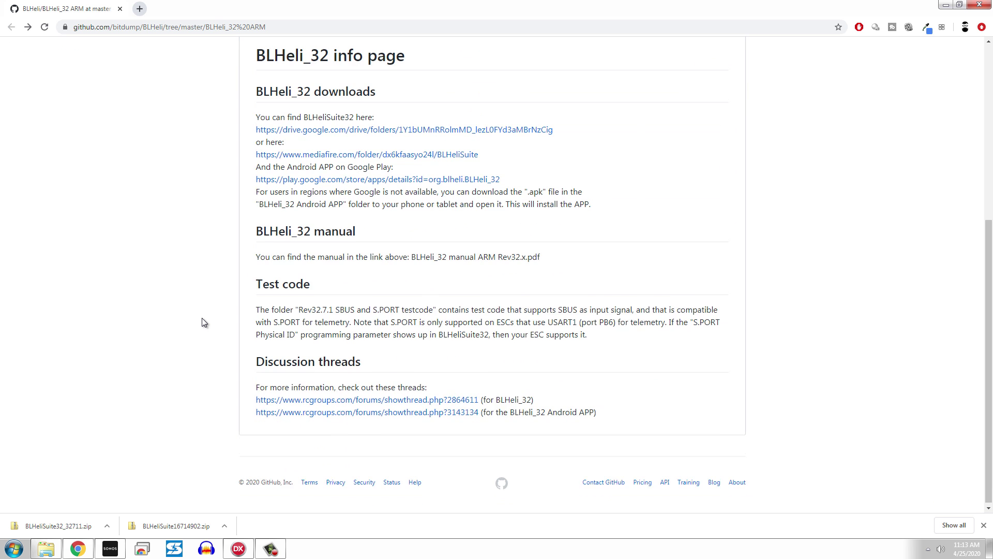
{"action": "scroll", "coordinate": [201, 317], "scroll_direction": "up", "scroll_amount": 10}
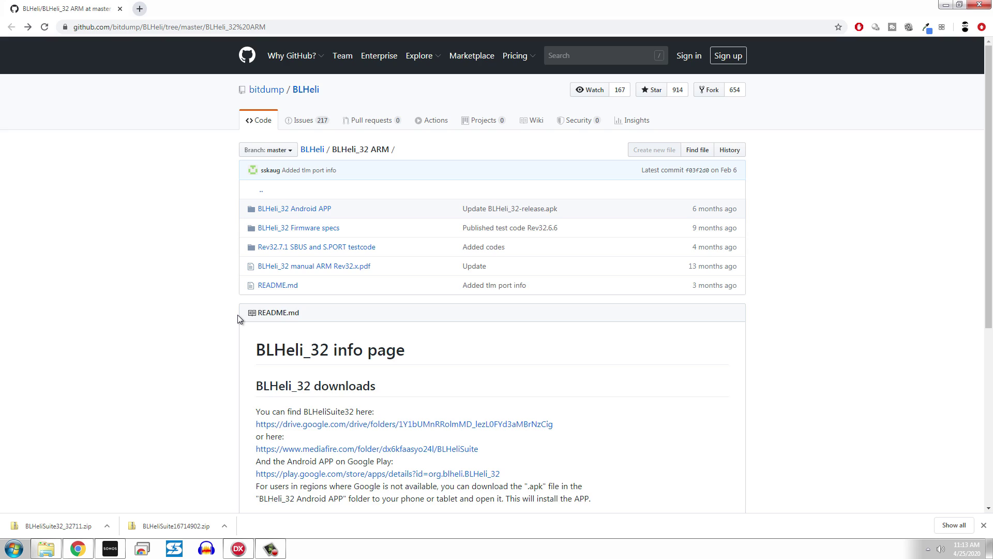
{"action": "scroll", "coordinate": [263, 359], "scroll_direction": "down", "scroll_amount": 1}
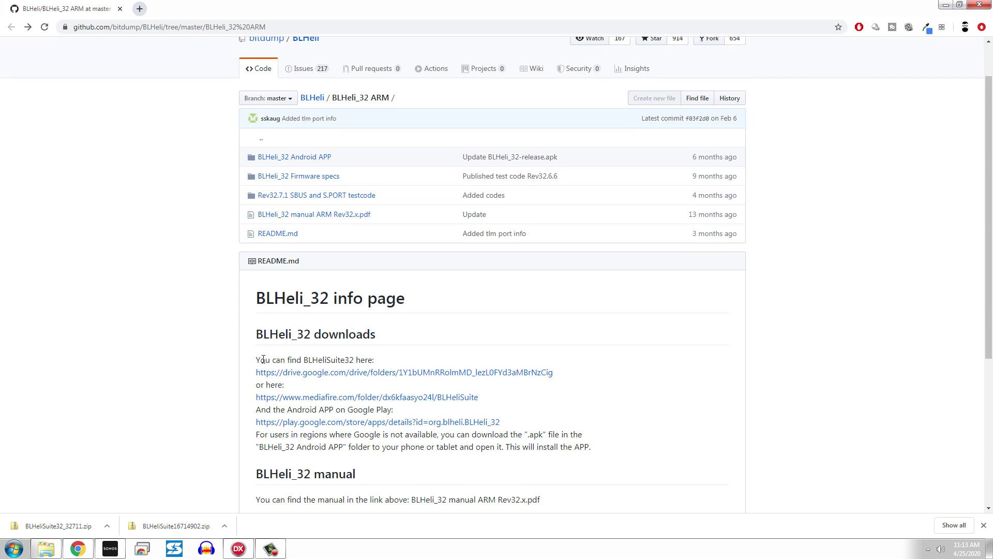
{"action": "left_click", "coordinate": [314, 374]}
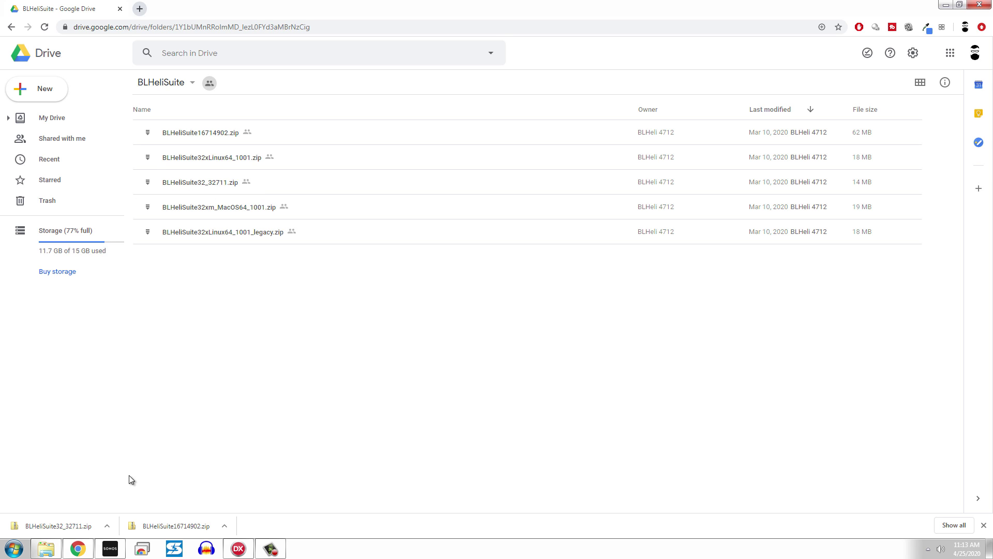
{"action": "left_click", "coordinate": [238, 549]}
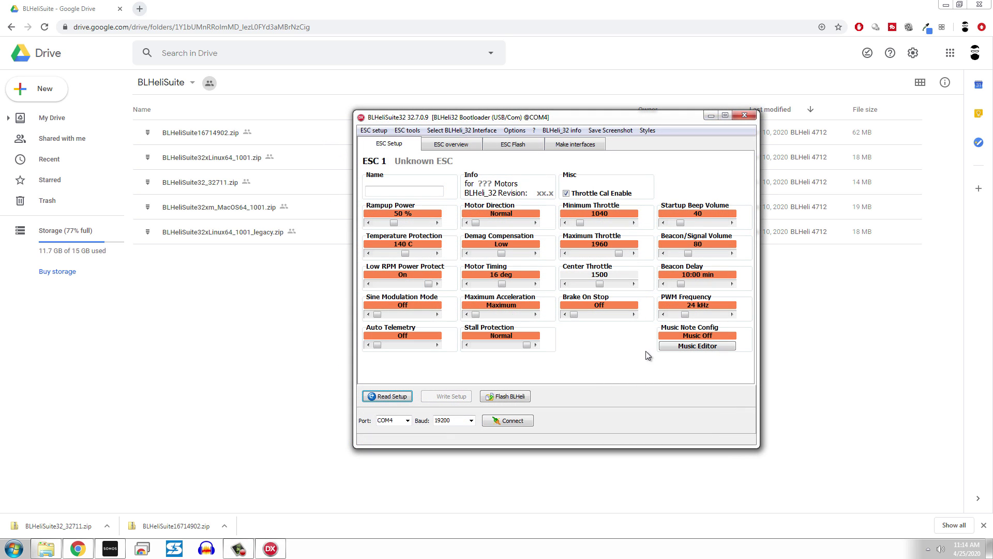
{"action": "left_click", "coordinate": [407, 420]}
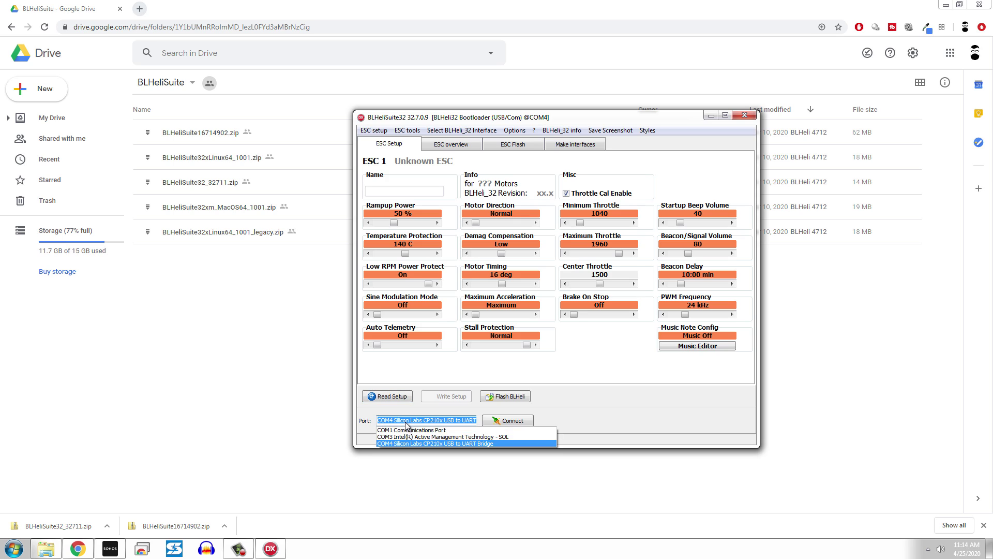
Connect on COM4 and read the ESC setup, showing a Siskin ST on revision 32.3
{"action": "left_click", "coordinate": [467, 442]}
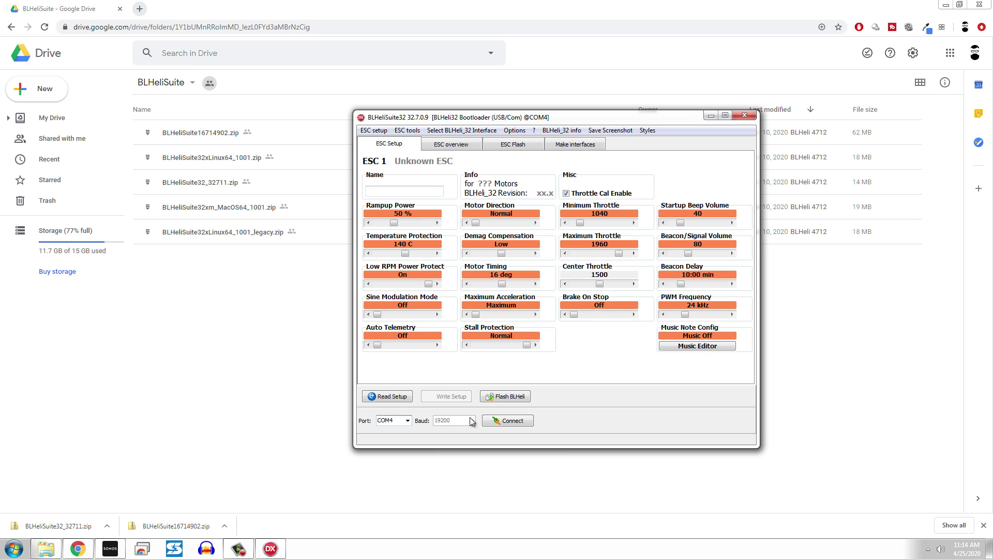
{"action": "left_click", "coordinate": [507, 423]}
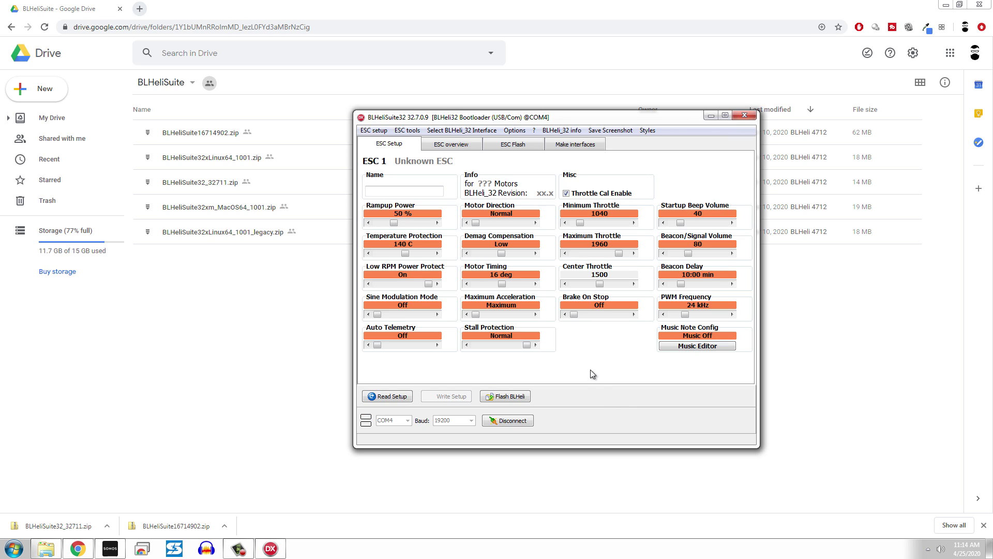
{"action": "left_click", "coordinate": [384, 398]}
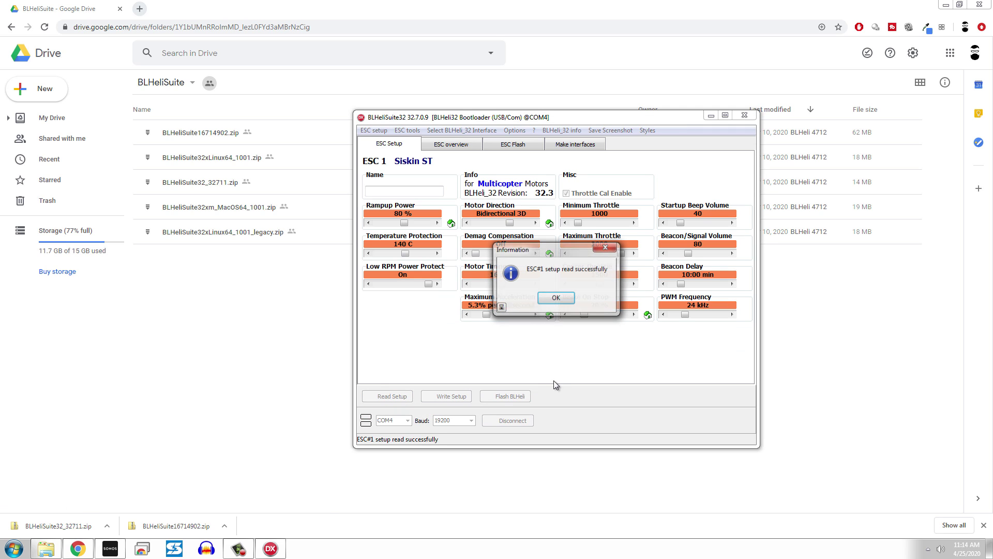
{"action": "left_click", "coordinate": [555, 299]}
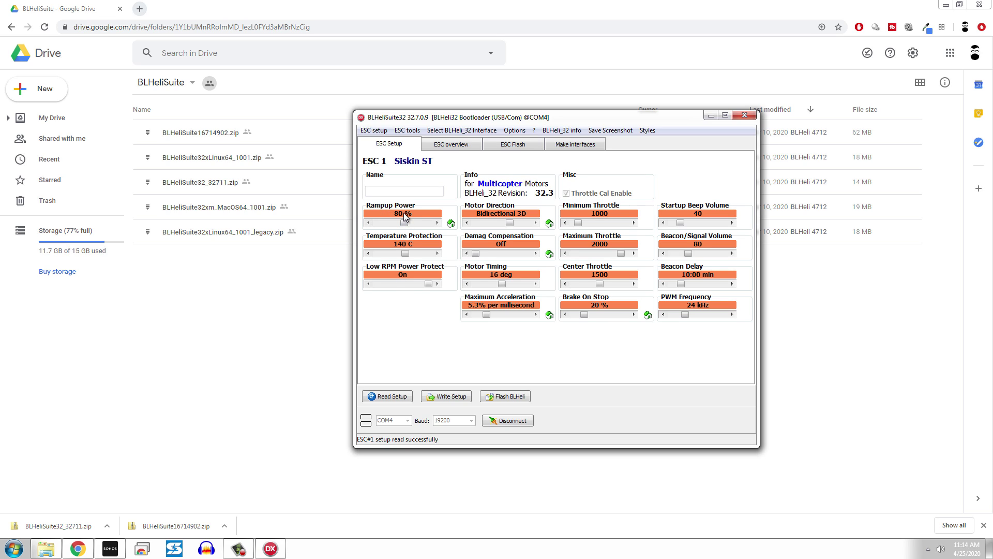
{"action": "mouse_move", "coordinate": [404, 213]}
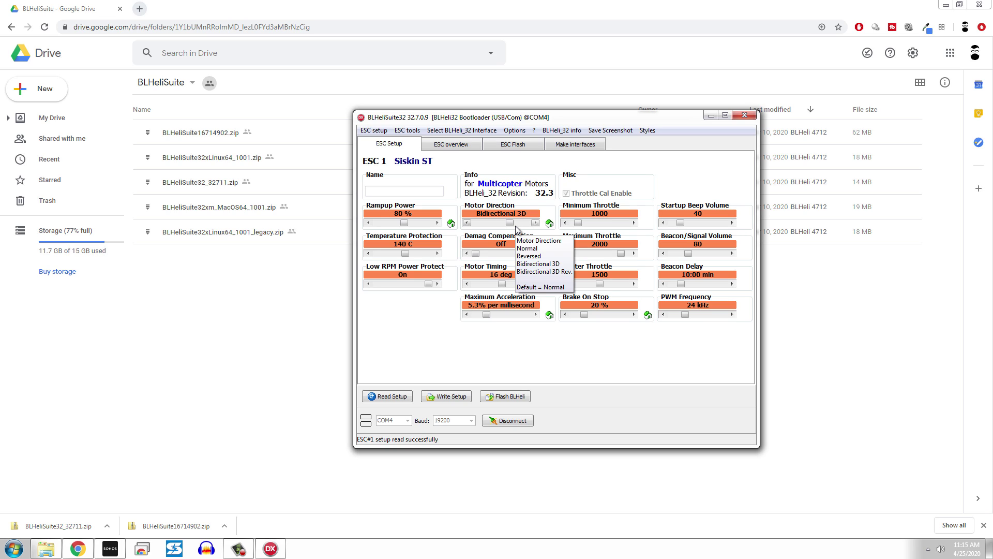
{"action": "left_click", "coordinate": [467, 223]}
{"action": "left_click", "coordinate": [467, 223]}
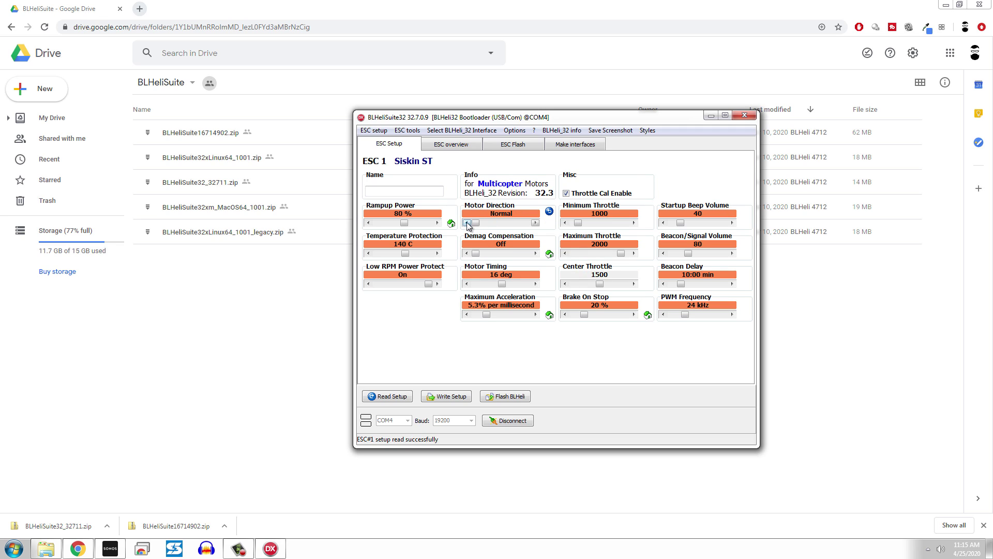
{"action": "left_click", "coordinate": [535, 222]}
{"action": "left_click", "coordinate": [535, 222]}
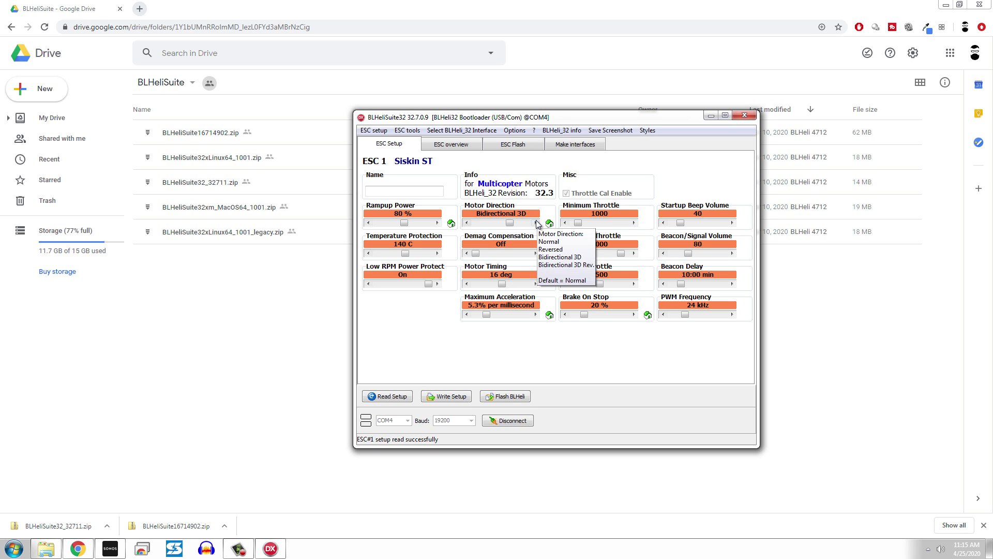
{"action": "left_click", "coordinate": [535, 223]}
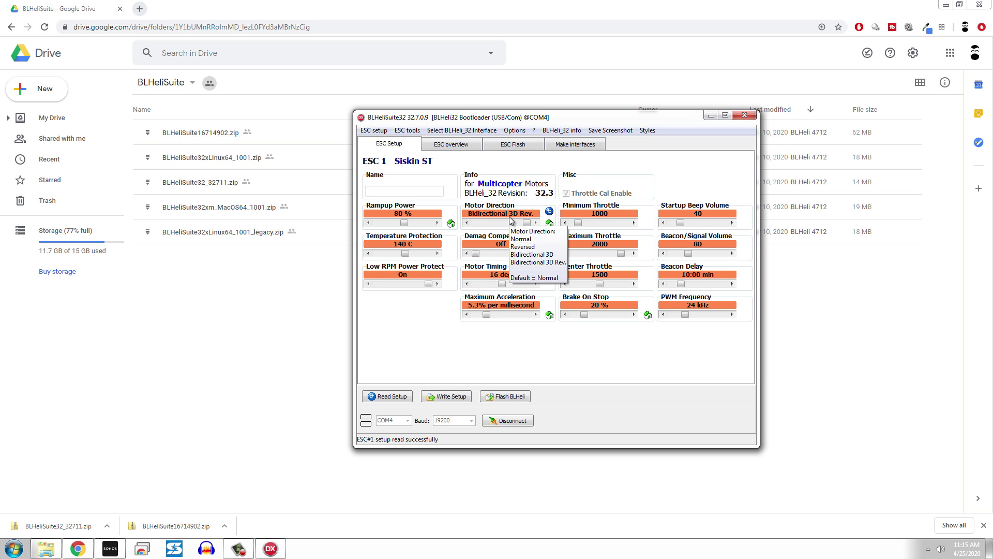
{"action": "left_click", "coordinate": [468, 223]}
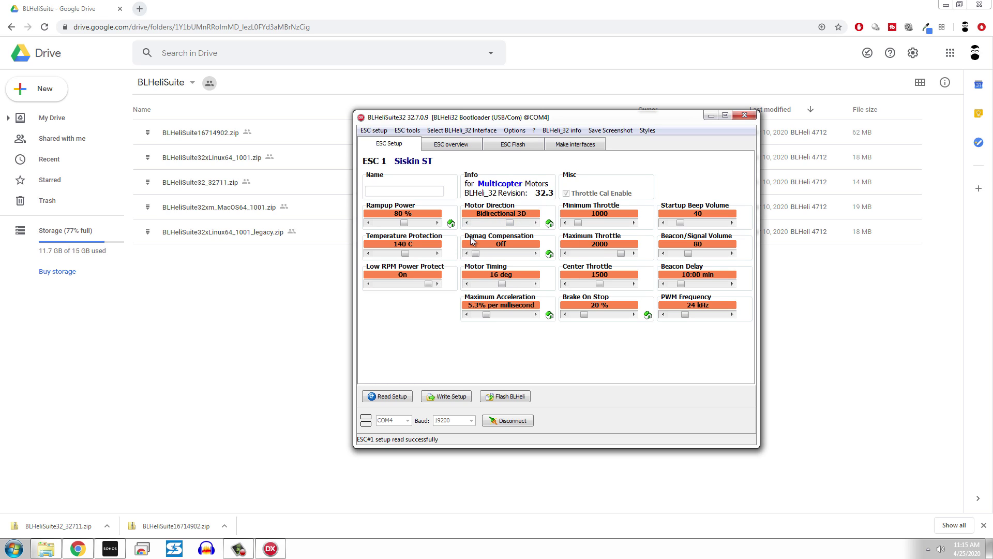
{"action": "left_click", "coordinate": [536, 254]}
{"action": "left_click", "coordinate": [536, 254]}
{"action": "left_click", "coordinate": [497, 254]}
{"action": "mouse_move", "coordinate": [515, 253]}
{"action": "mouse_move", "coordinate": [507, 289]}
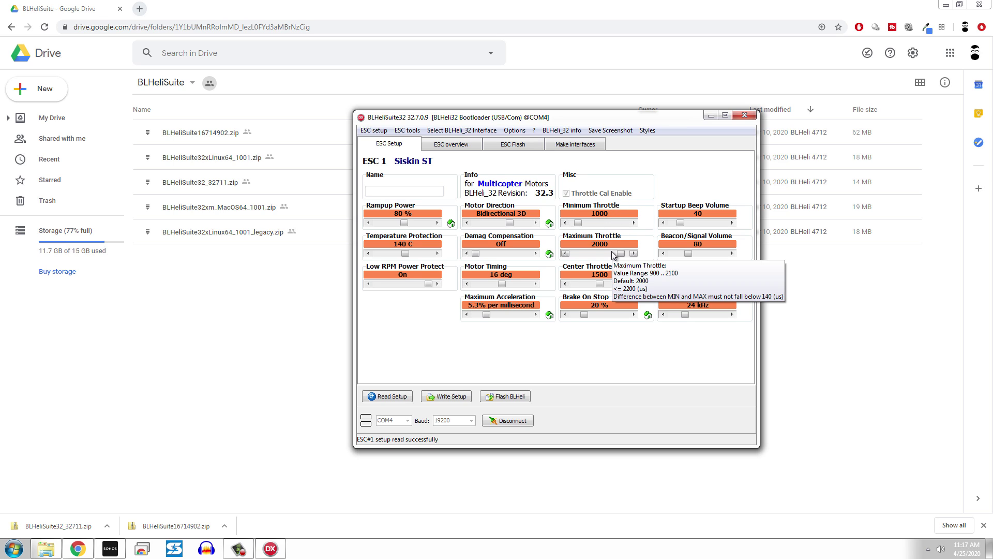
{"action": "mouse_move", "coordinate": [607, 300]}
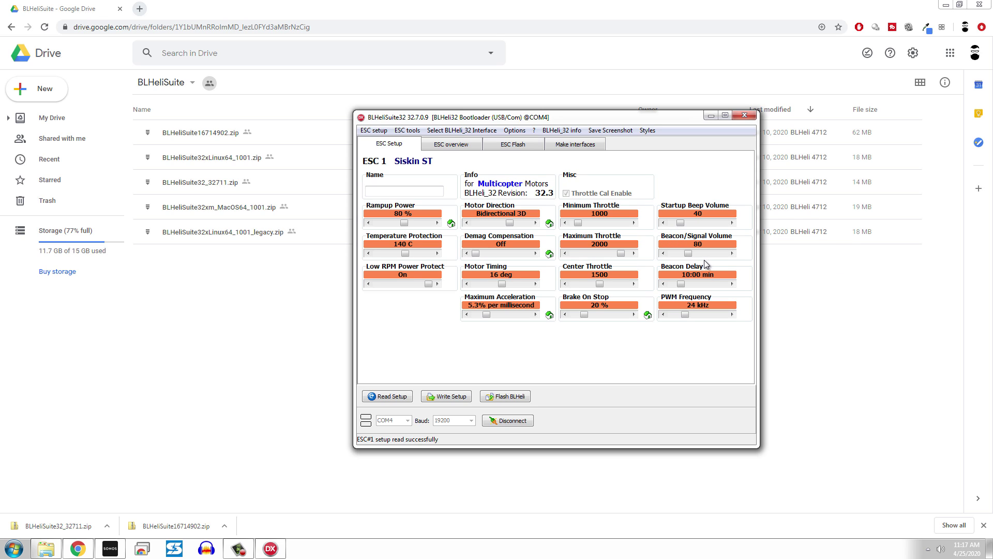
Browse the ESC overview, ESC Flash and Make interfaces pages, check Arduino board types, then return to ESC Setup
{"action": "mouse_move", "coordinate": [705, 261]}
{"action": "left_click", "coordinate": [450, 149]}
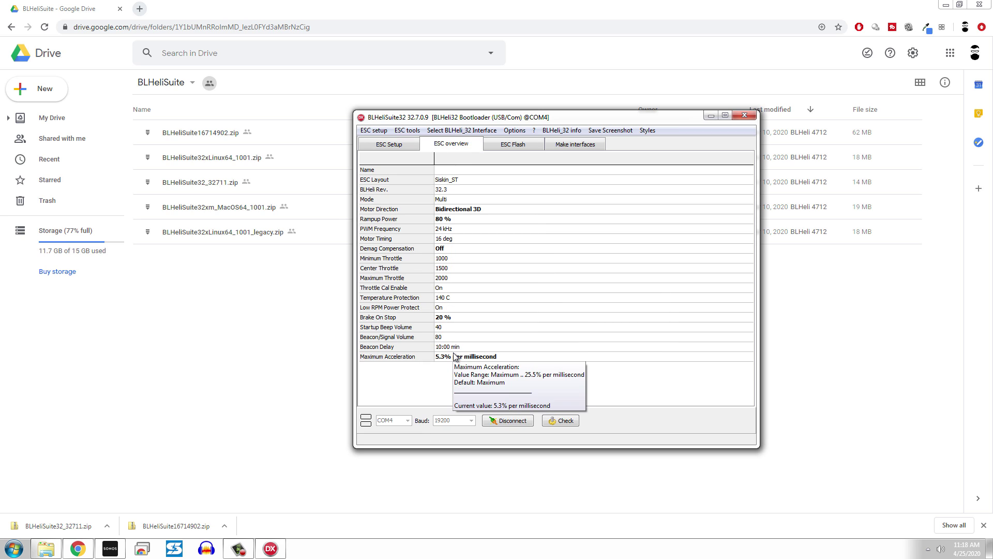
{"action": "left_click", "coordinate": [497, 147]}
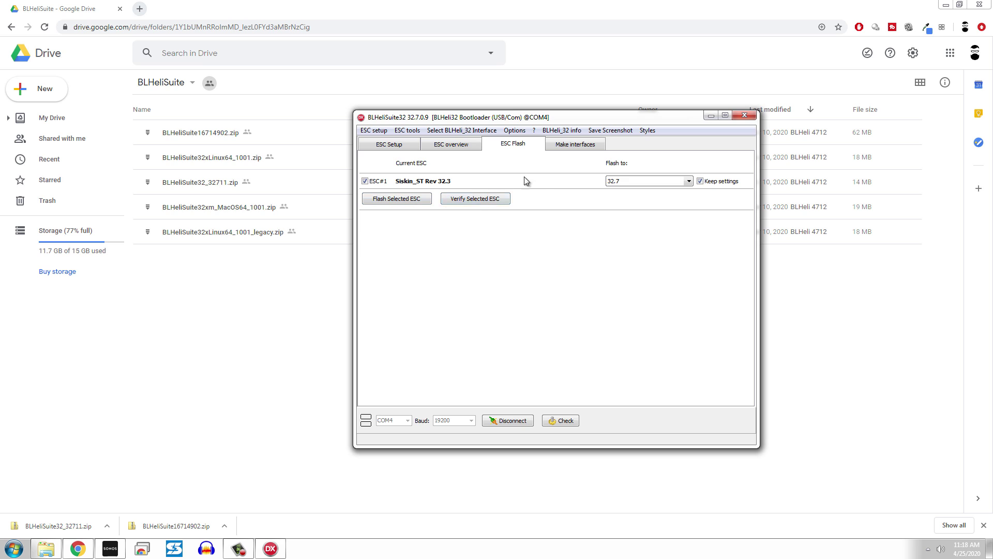
{"action": "left_click", "coordinate": [580, 148]}
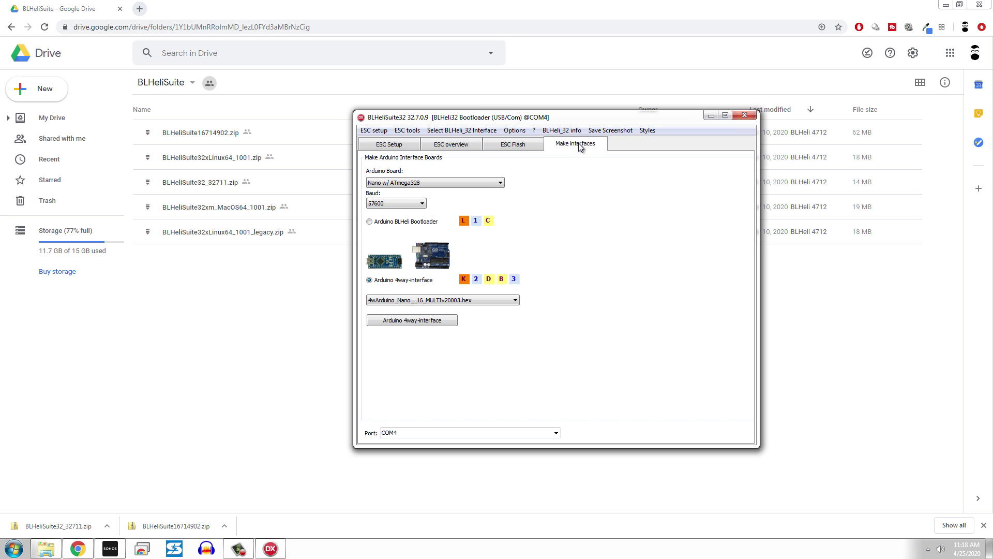
{"action": "left_click", "coordinate": [423, 185]}
{"action": "left_click", "coordinate": [579, 239]}
{"action": "left_click", "coordinate": [377, 145]}
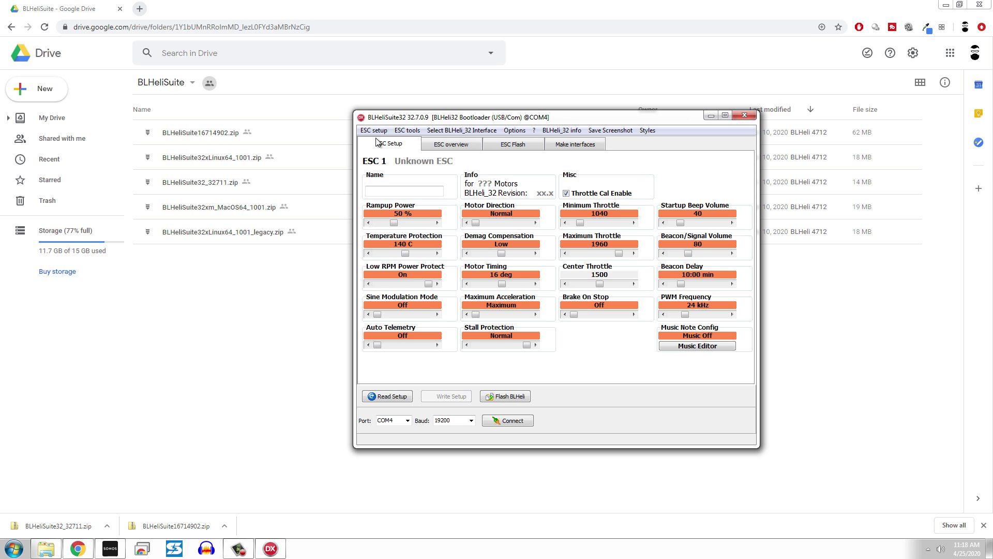
{"action": "left_click", "coordinate": [374, 131]}
Read the current settings from the connected Siskin ST ESC
{"action": "left_click", "coordinate": [596, 379]}
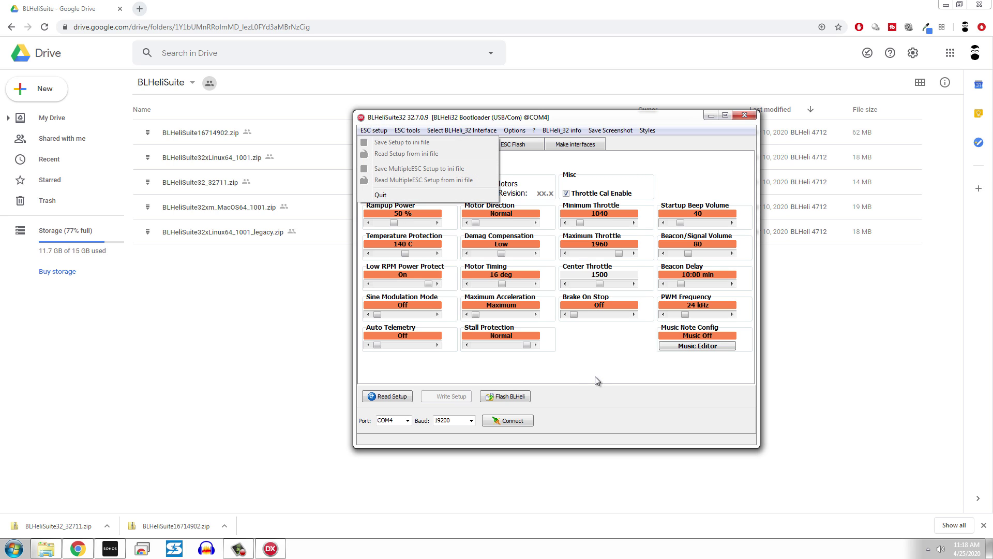
{"action": "left_click", "coordinate": [383, 396]}
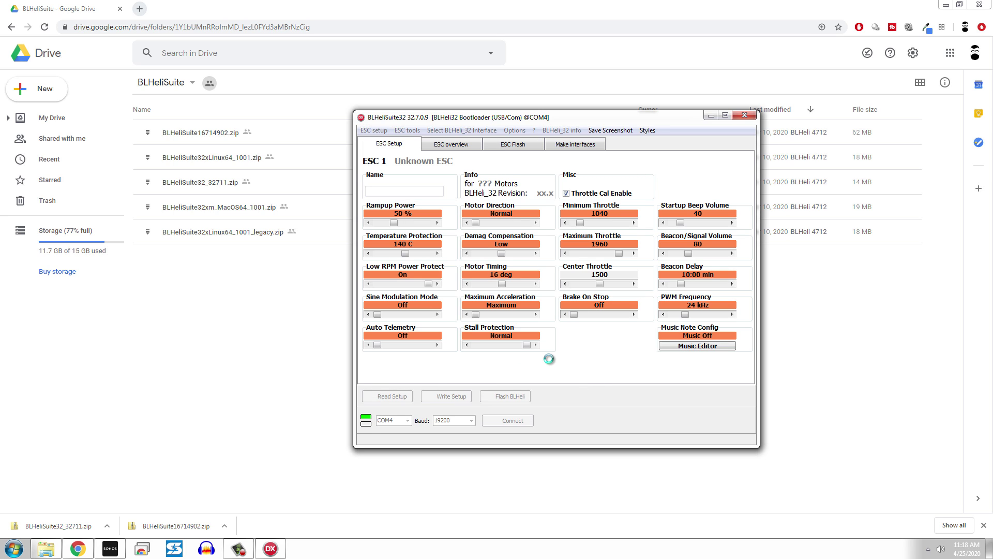
{"action": "left_click", "coordinate": [368, 131]}
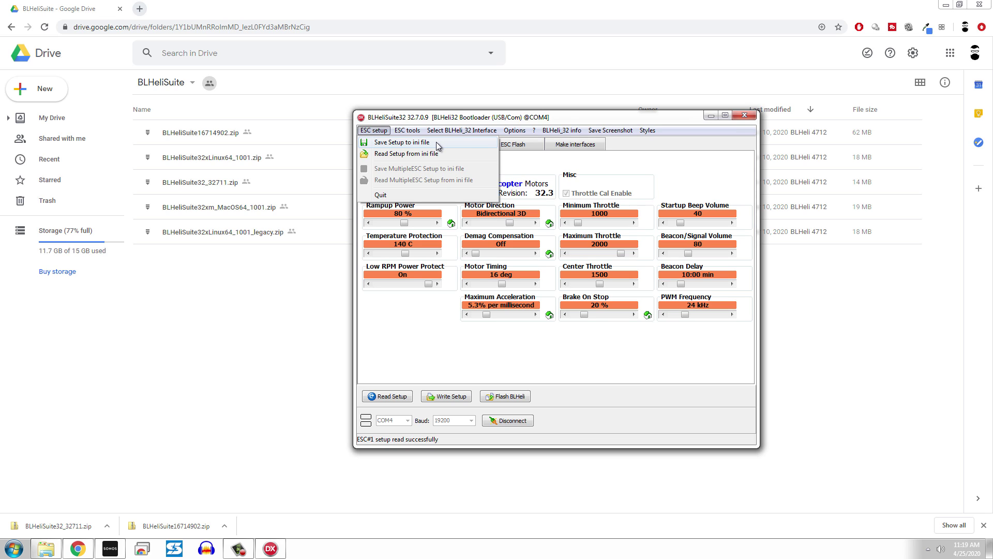
Set Motor Direction to Bidirectional 3D Rev. and write the setup to the ESC
{"action": "left_click", "coordinate": [421, 331]}
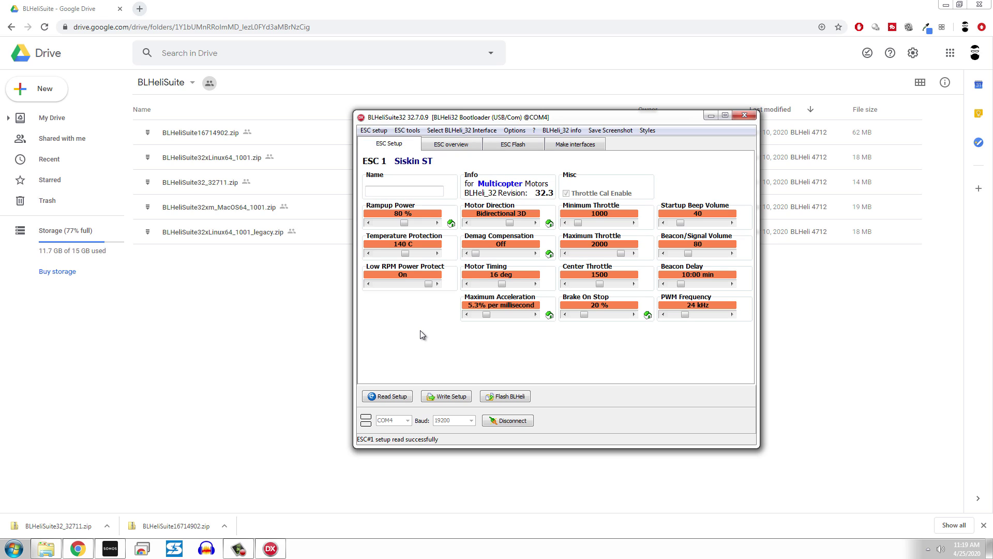
{"action": "left_click", "coordinate": [535, 223]}
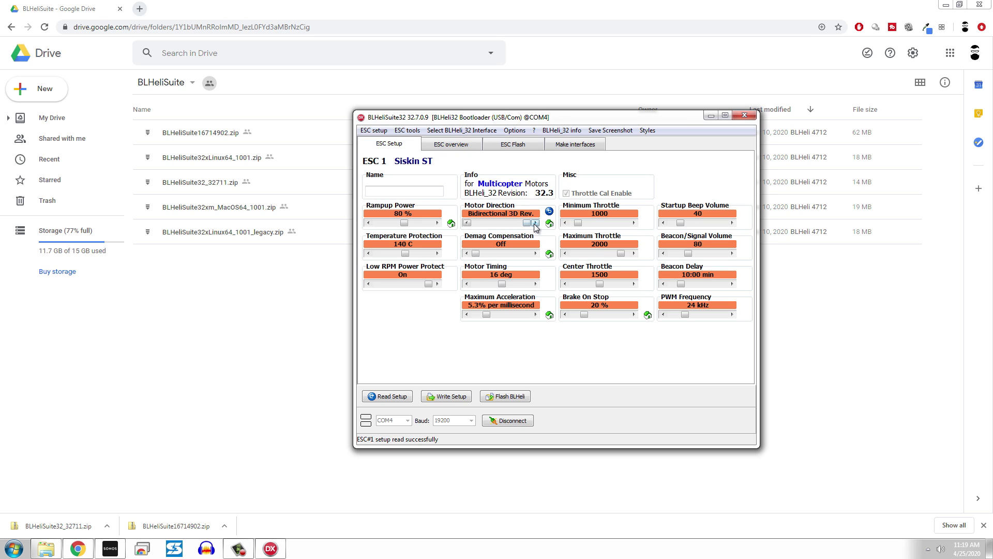
{"action": "left_click", "coordinate": [446, 397]}
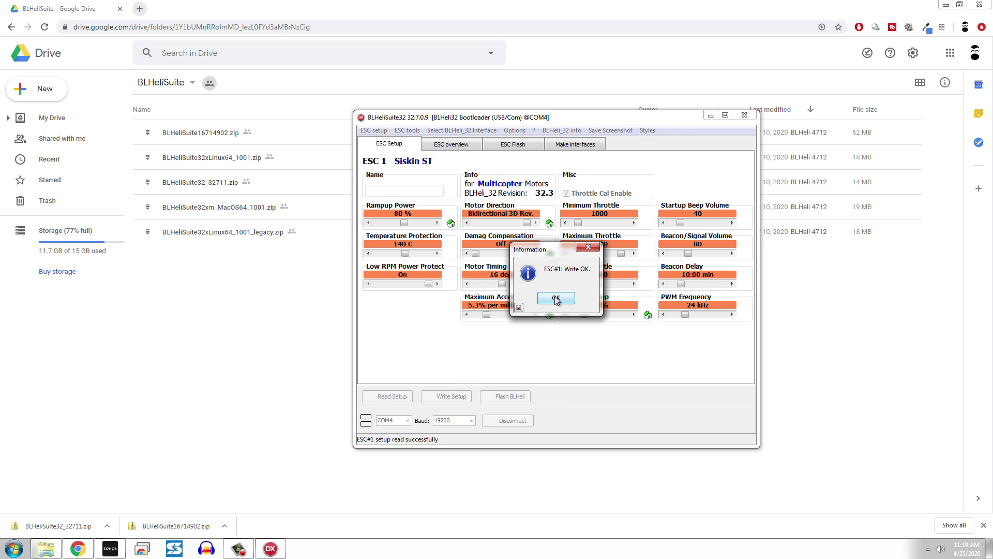
Confirm the write, switch Motor Direction back to Bidirectional 3D, and write it again
{"action": "left_click", "coordinate": [557, 298]}
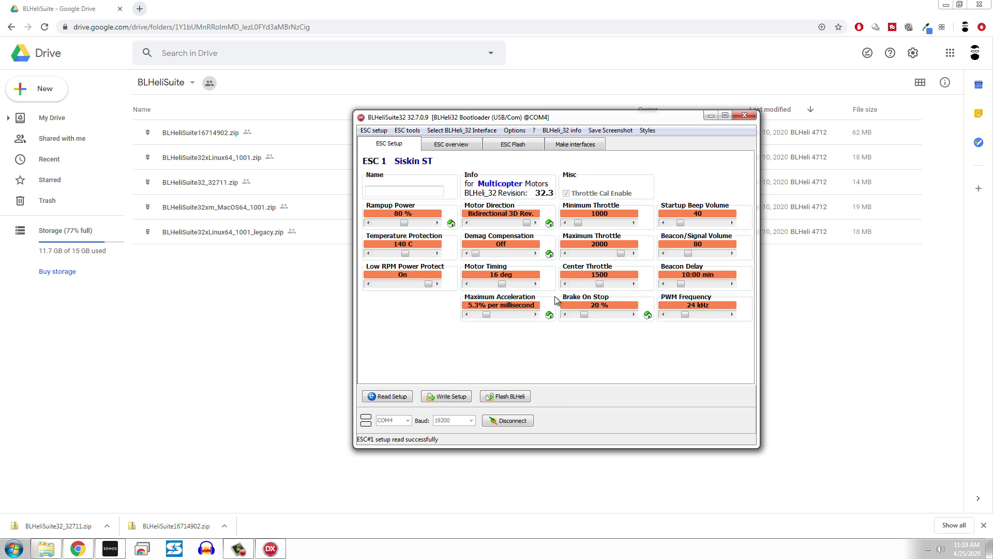
{"action": "left_click", "coordinate": [467, 222]}
{"action": "left_click", "coordinate": [452, 396]}
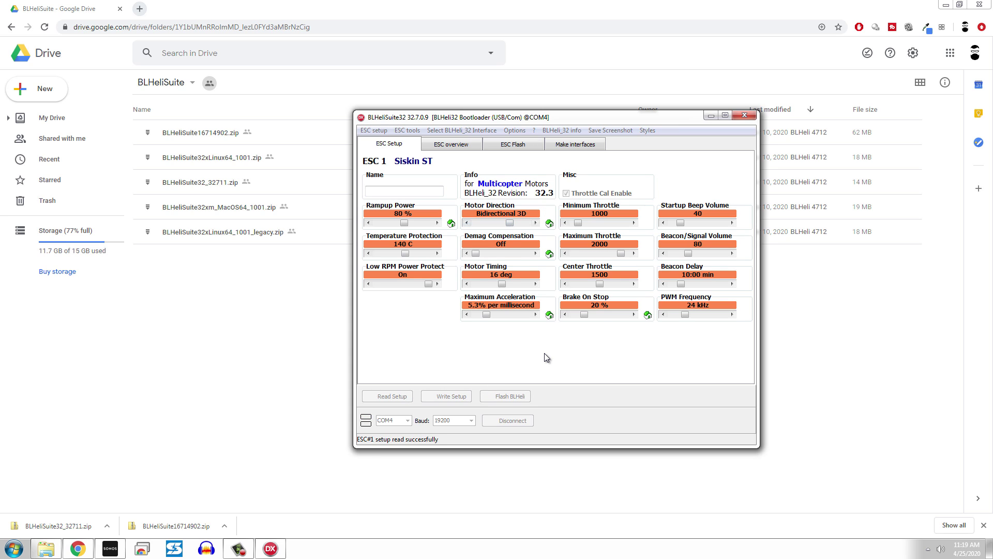
{"action": "left_click", "coordinate": [557, 298]}
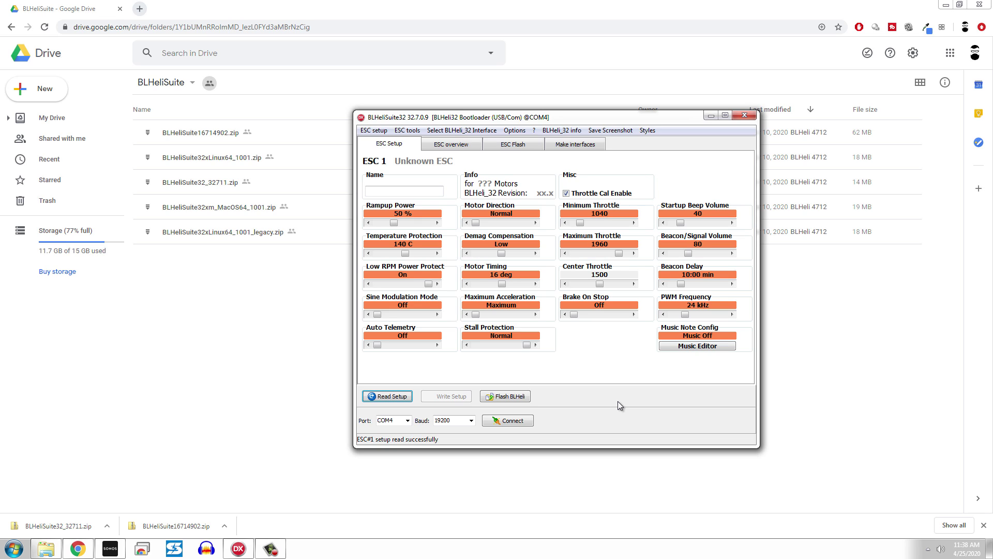
Connect over COM4 and read the ESC, identified as a Siskin ST 32 Plus
{"action": "left_click", "coordinate": [507, 420]}
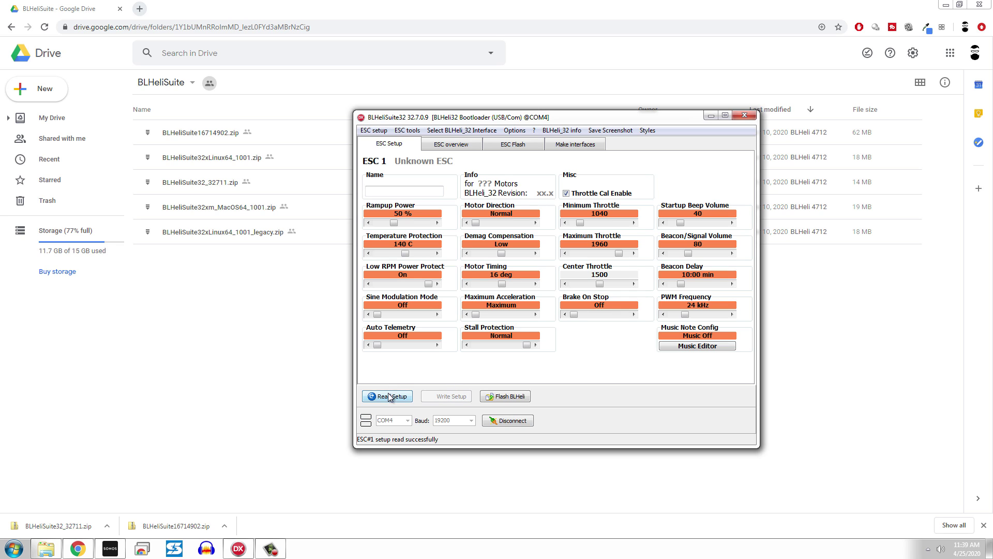
{"action": "left_click", "coordinate": [390, 396]}
{"action": "left_click", "coordinate": [548, 300]}
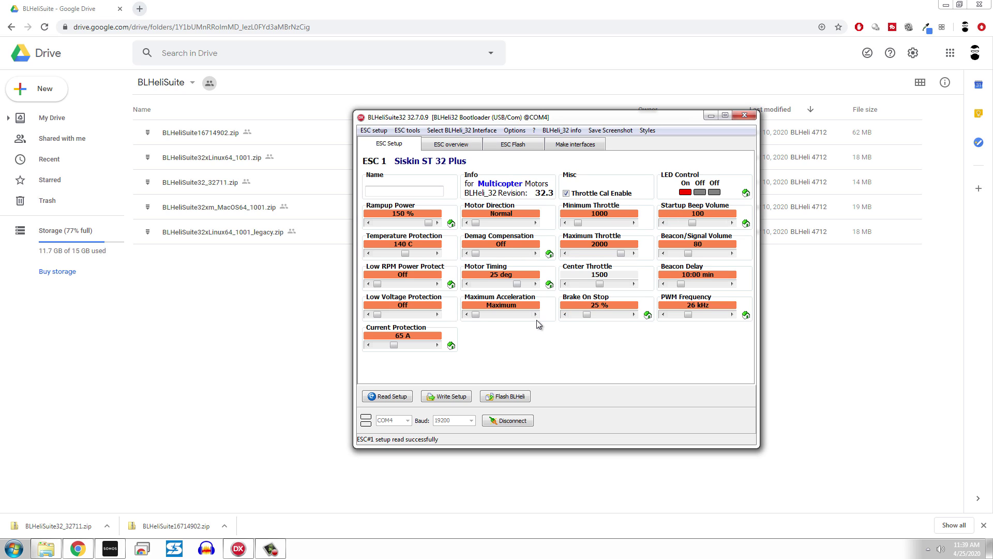
{"action": "mouse_move", "coordinate": [537, 321]}
{"action": "mouse_move", "coordinate": [405, 217]}
{"action": "left_click", "coordinate": [437, 284]}
{"action": "left_click", "coordinate": [369, 284]}
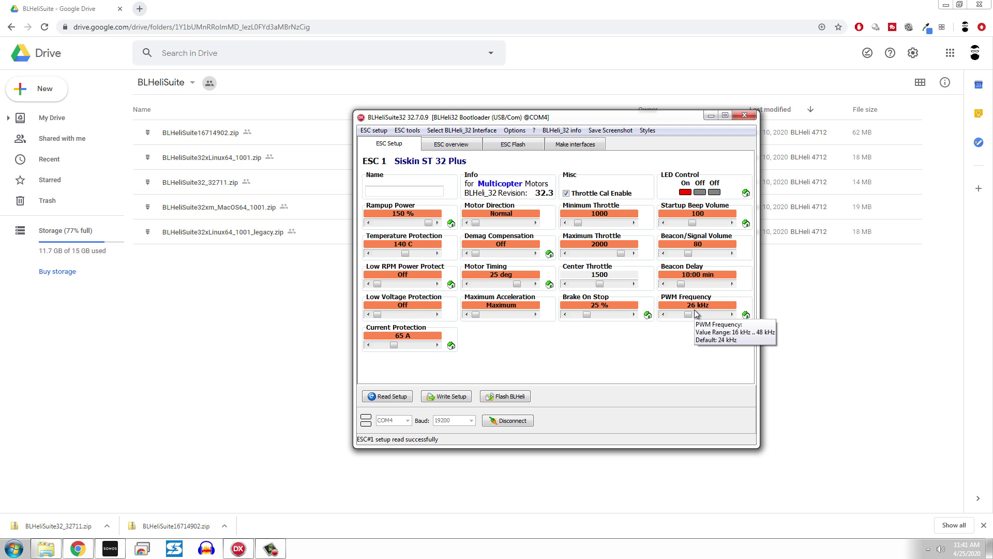
{"action": "left_click_drag", "start_coordinate": [696, 313], "coordinate": [667, 318]}
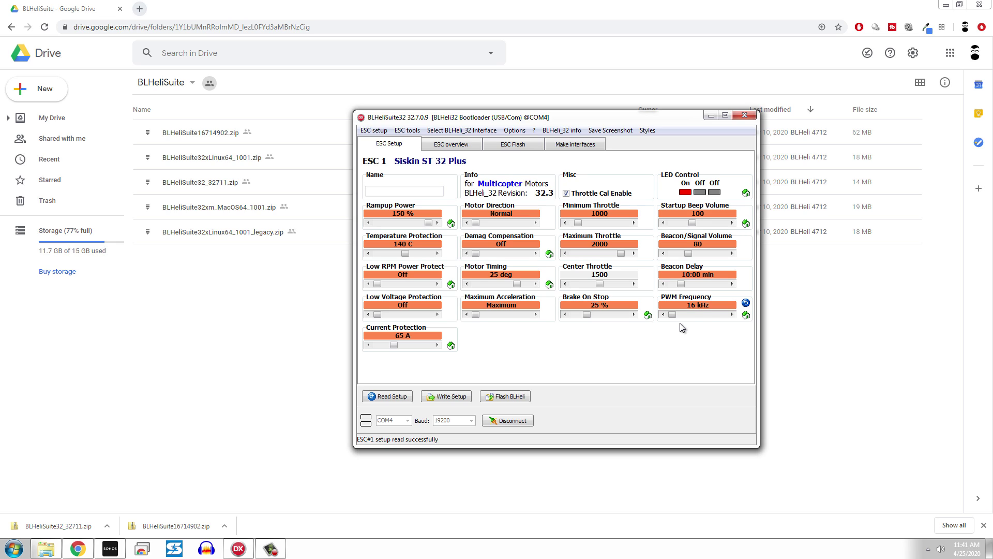
{"action": "left_click", "coordinate": [693, 313]}
{"action": "left_click_drag", "start_coordinate": [692, 313], "coordinate": [774, 318]}
{"action": "left_click_drag", "start_coordinate": [690, 315], "coordinate": [688, 315]}
{"action": "left_click", "coordinate": [535, 223]}
Move the Siskin ST 32 Plus Motor Direction slider to Bidirectional 3D
{"action": "left_click", "coordinate": [535, 223]}
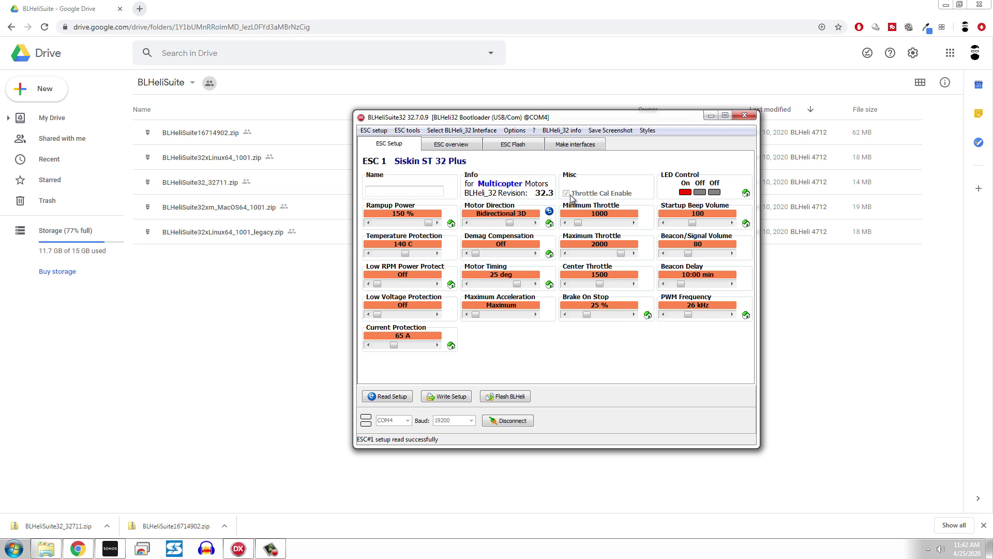
{"action": "mouse_move", "coordinate": [509, 218]}
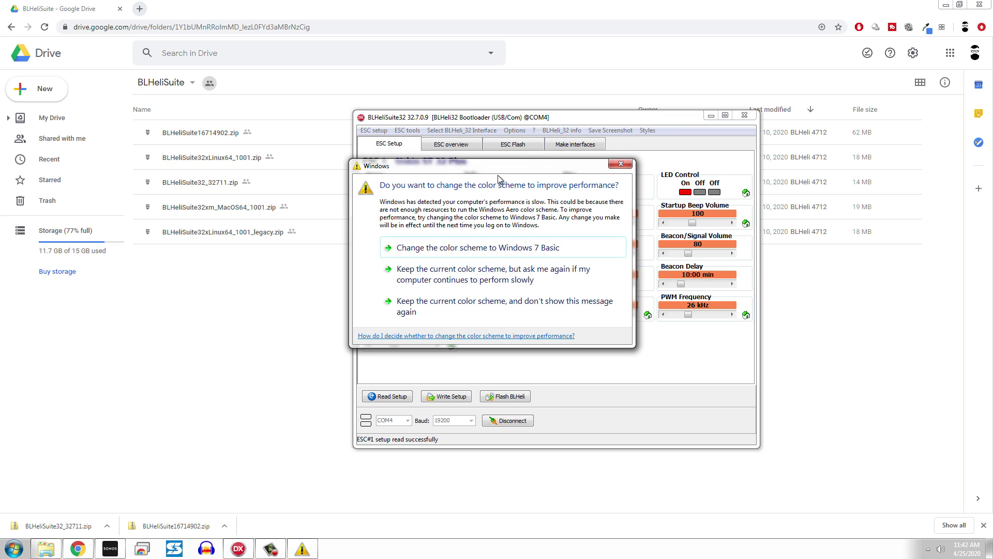
Close the Windows colour-scheme prompt and set Motor Direction to Reversed
{"action": "left_click", "coordinate": [620, 165]}
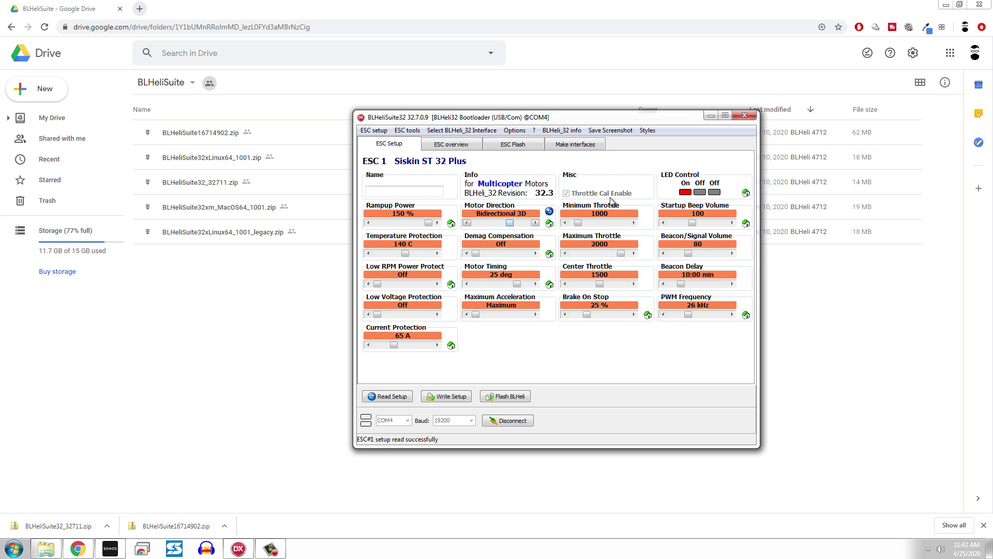
{"action": "left_click", "coordinate": [467, 223]}
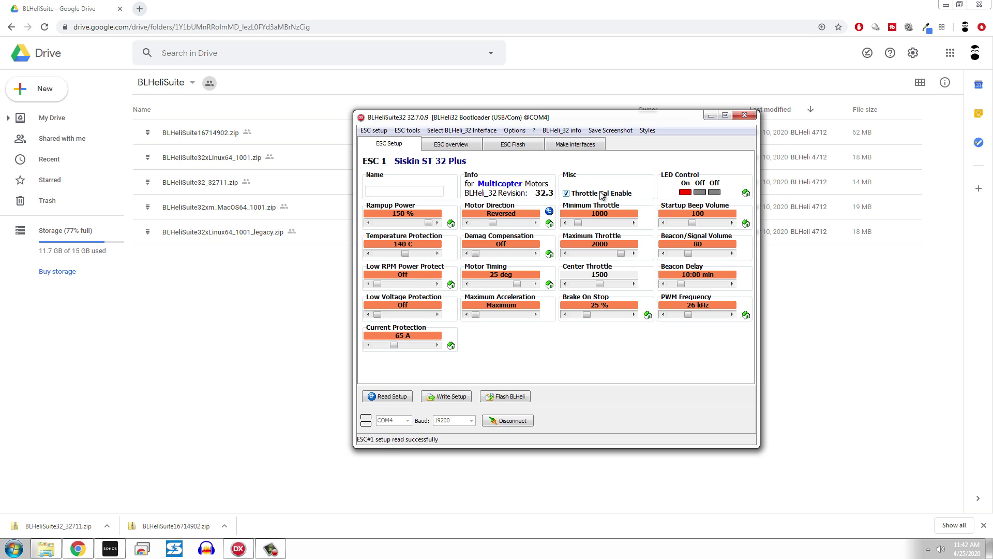
Load PB weapon config.ini via Read Setup from ini file and write it to the ESC
{"action": "mouse_move", "coordinate": [602, 195]}
{"action": "left_click", "coordinate": [374, 130]}
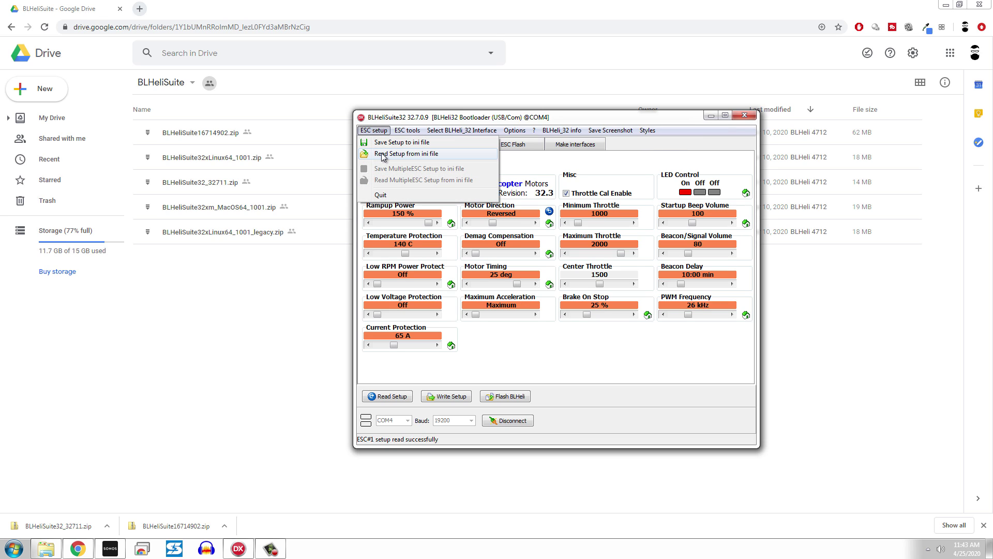
{"action": "left_click", "coordinate": [383, 154]}
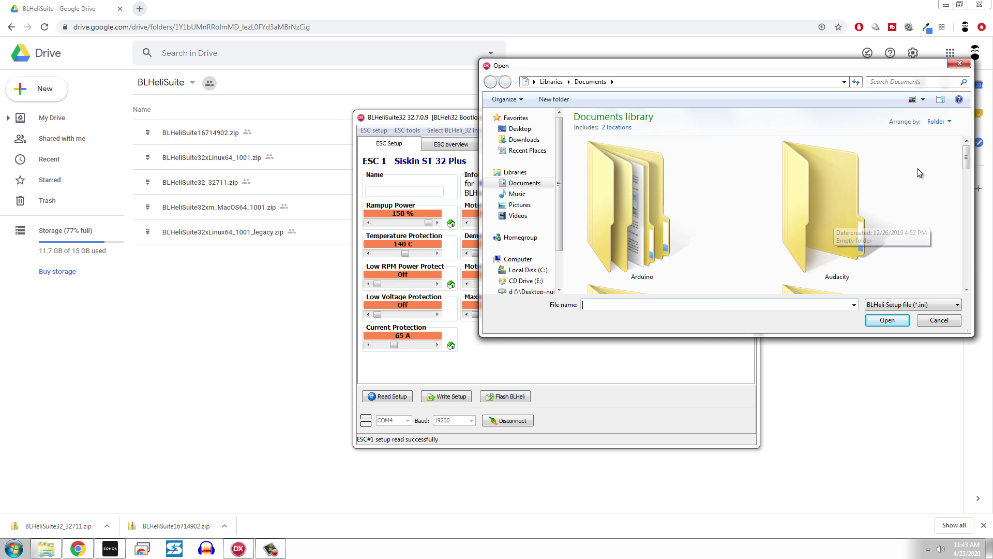
{"action": "left_click", "coordinate": [965, 181]}
{"action": "left_click_drag", "start_coordinate": [965, 181], "coordinate": [966, 248]}
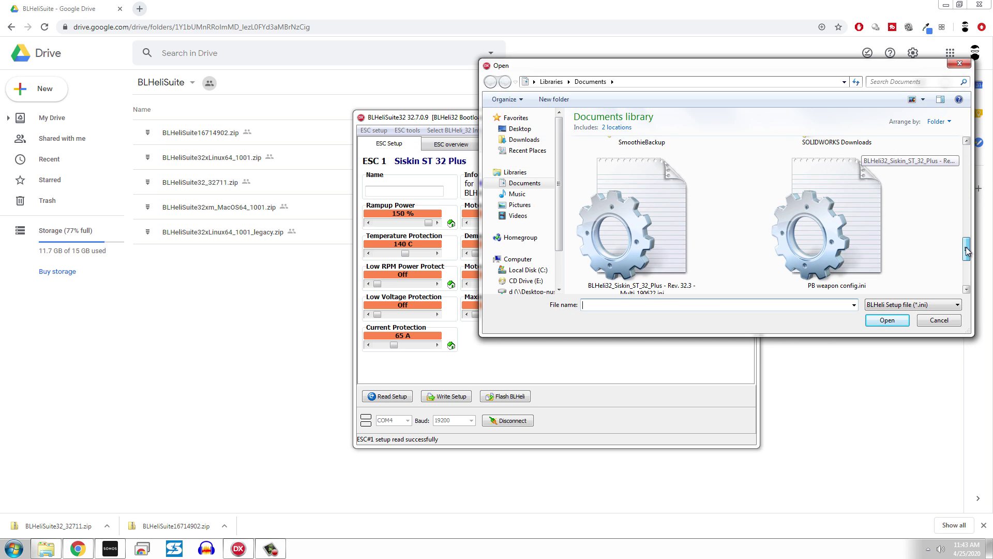
{"action": "left_click", "coordinate": [816, 232]}
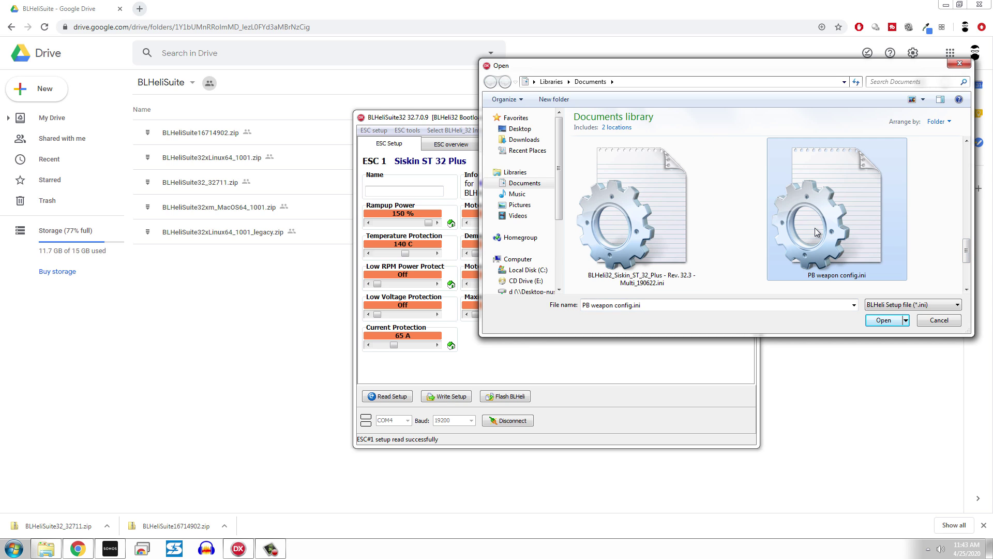
{"action": "double_click", "coordinate": [816, 232]}
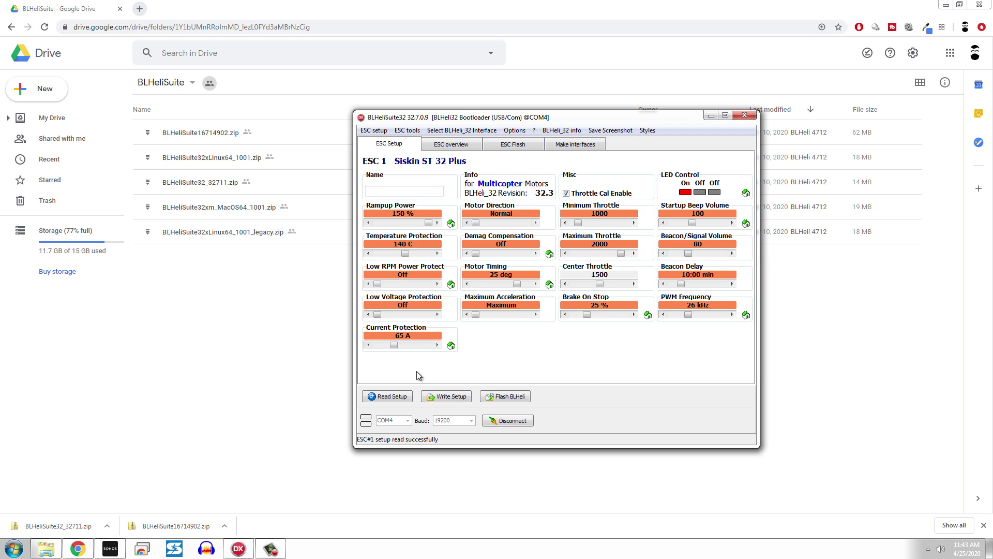
{"action": "left_click", "coordinate": [450, 398]}
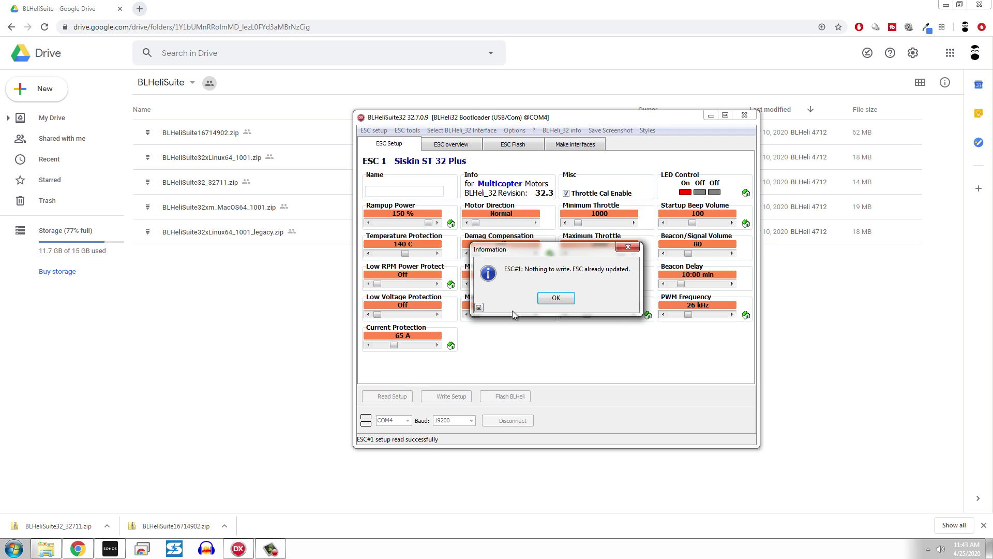
{"action": "left_click", "coordinate": [549, 301]}
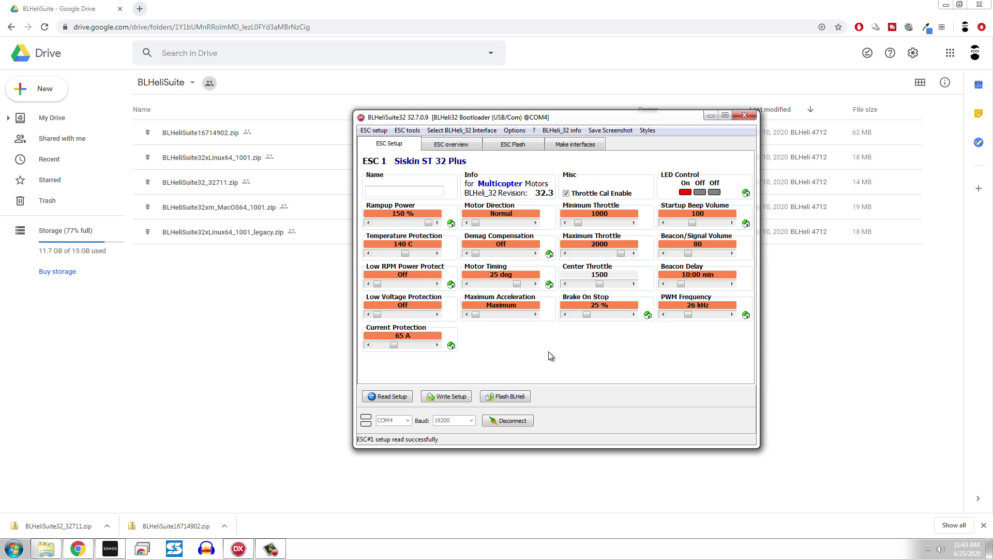